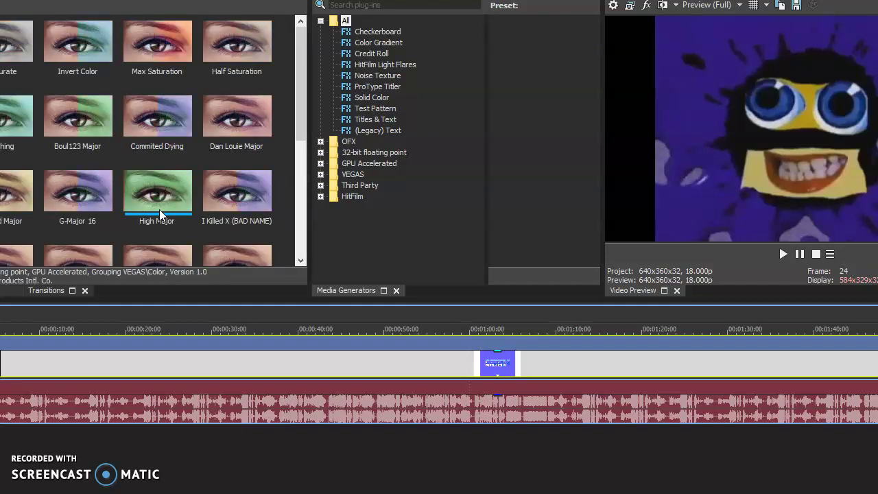
Step: Apply an HSL Adjust preset (Add to hue 0.122) to the video clip, then list the Swirl presets
drag(68, 254, 118, 330)
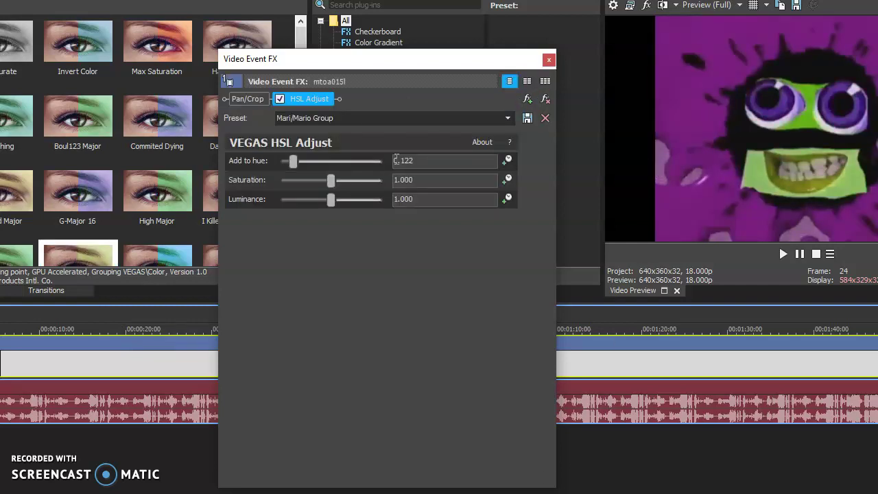
click(418, 160)
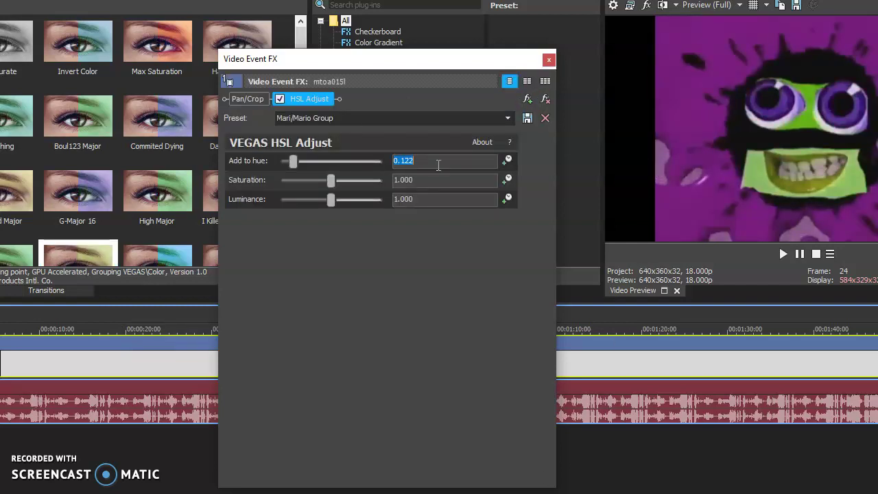
click(397, 180)
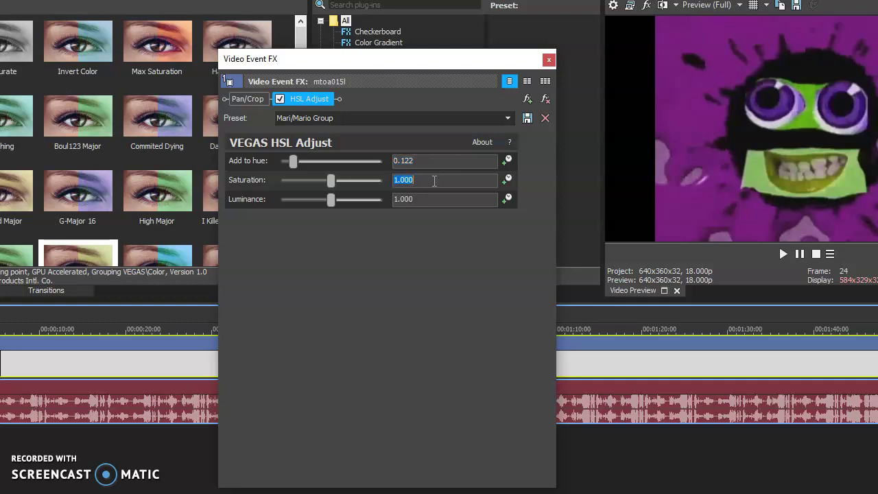
click(396, 198)
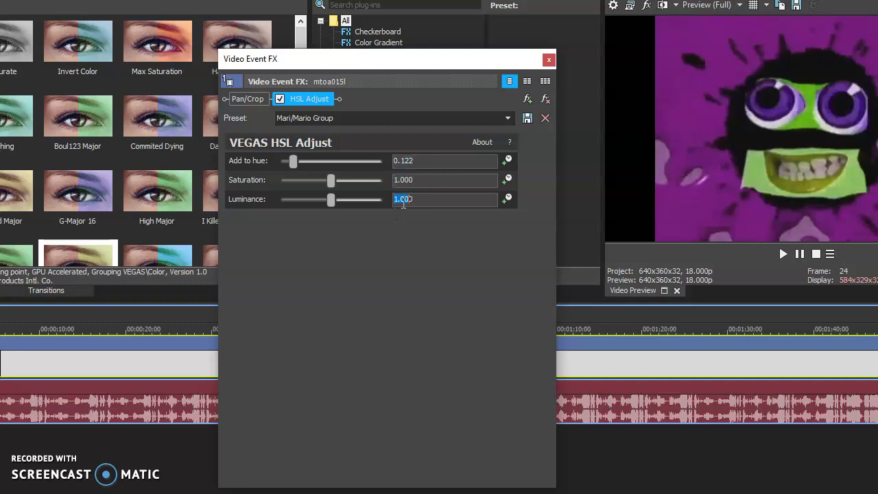
click(547, 59)
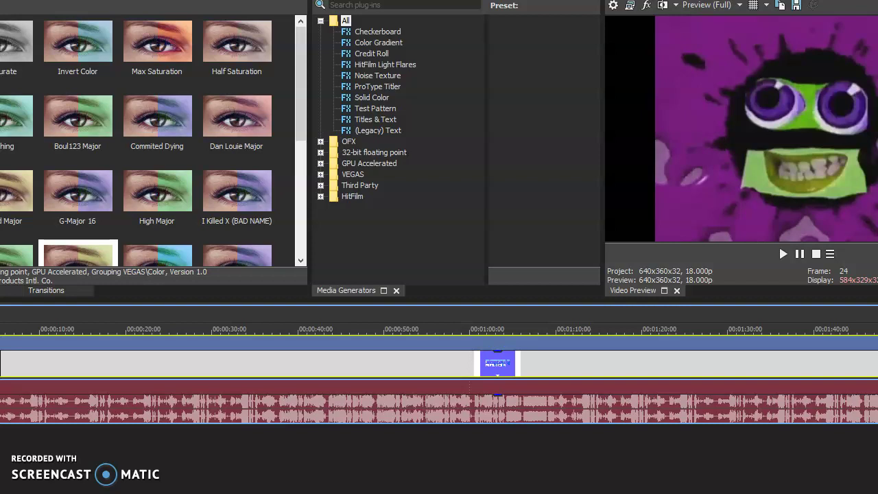
key(Down)
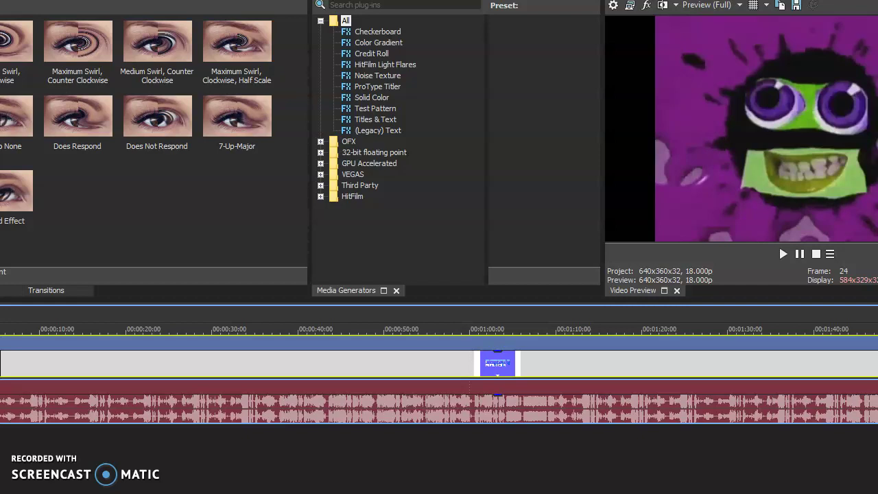
Step: Add the 'Does Not Respond' Swirl preset to the clip with Amount -0.217
click(142, 116)
double_click(143, 116)
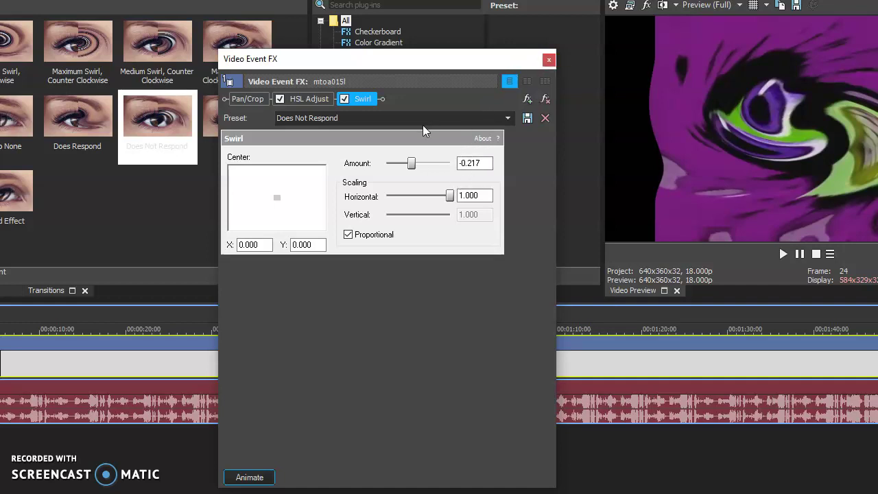
drag(409, 163, 412, 168)
double_click(466, 165)
text(-0.)
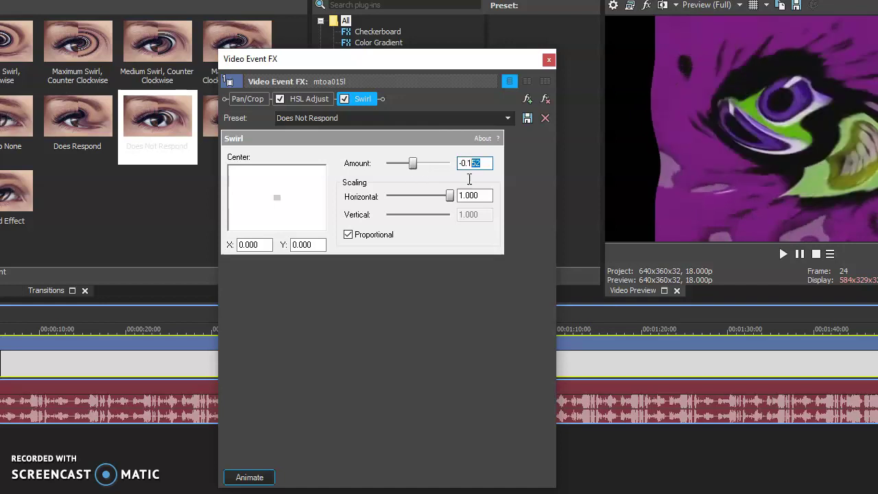
text(217)
key(Return)
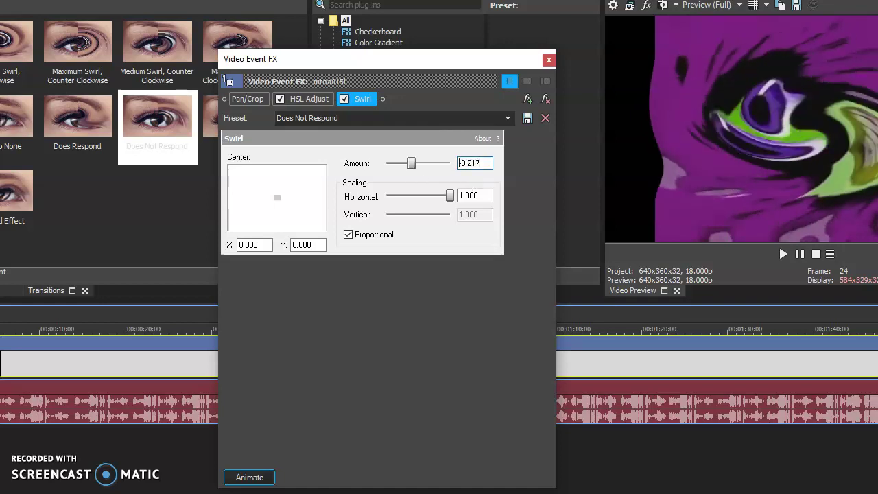
click(548, 61)
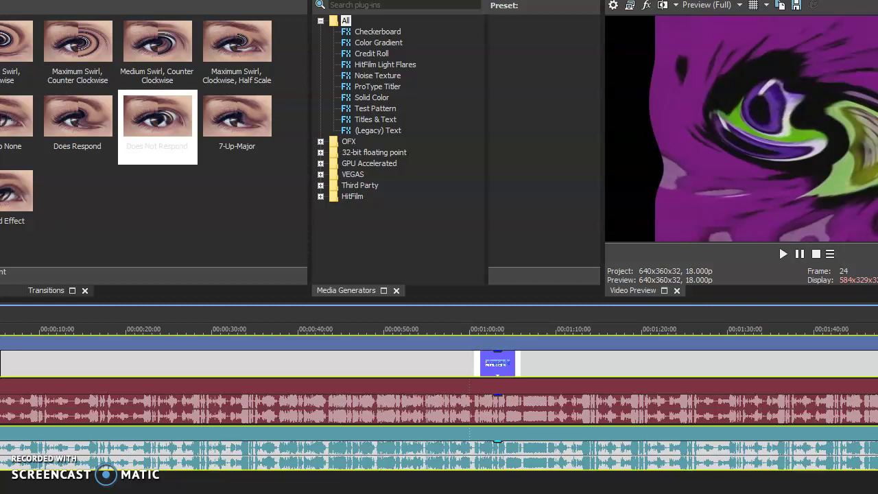
Step: In the audio event's properties, choose Classic stretch, A17 Drums, unpitched (minimum echo) attributes, and pitch change 12
right_click(3, 363)
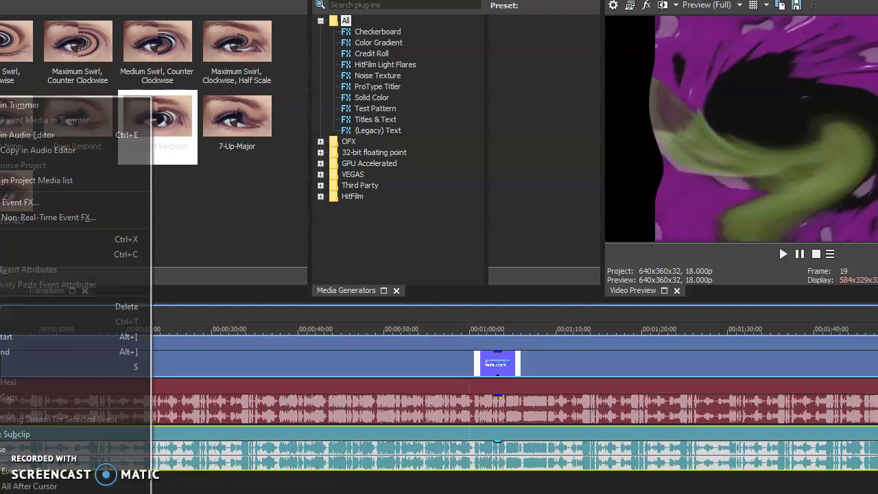
key(Escape)
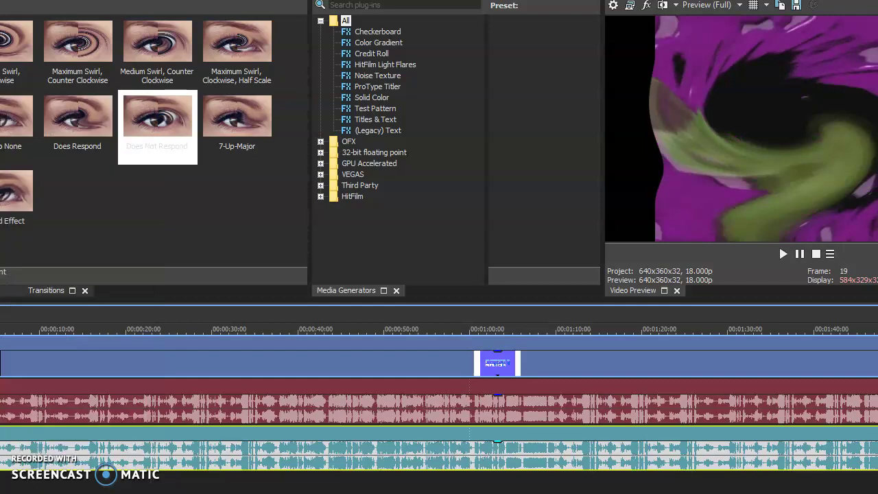
click(494, 227)
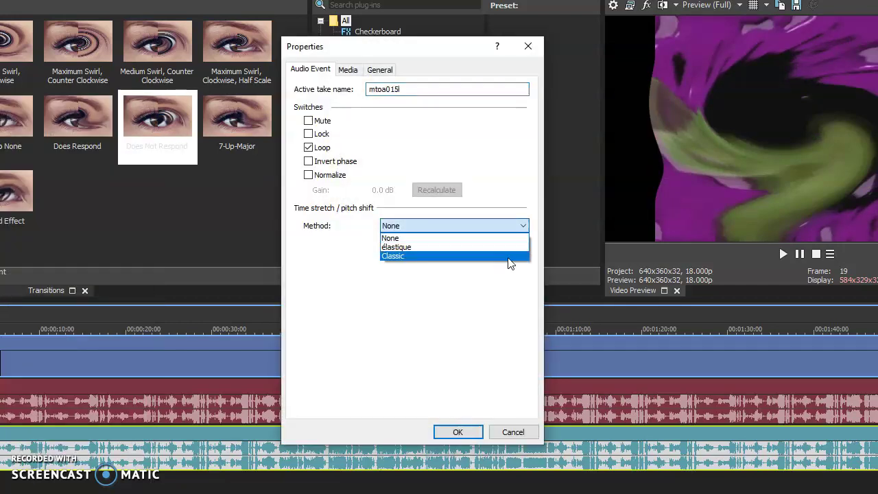
click(509, 257)
click(442, 246)
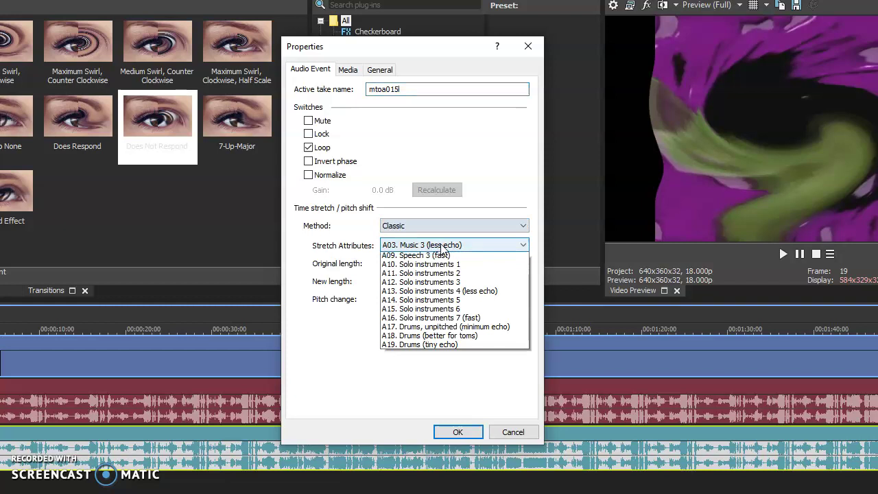
click(446, 398)
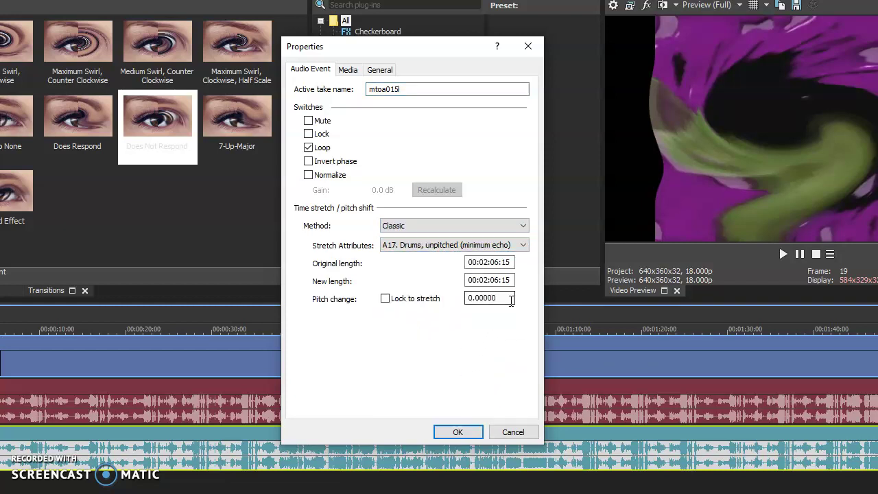
double_click(511, 299)
key(BackSpace)
text(12)
click(457, 431)
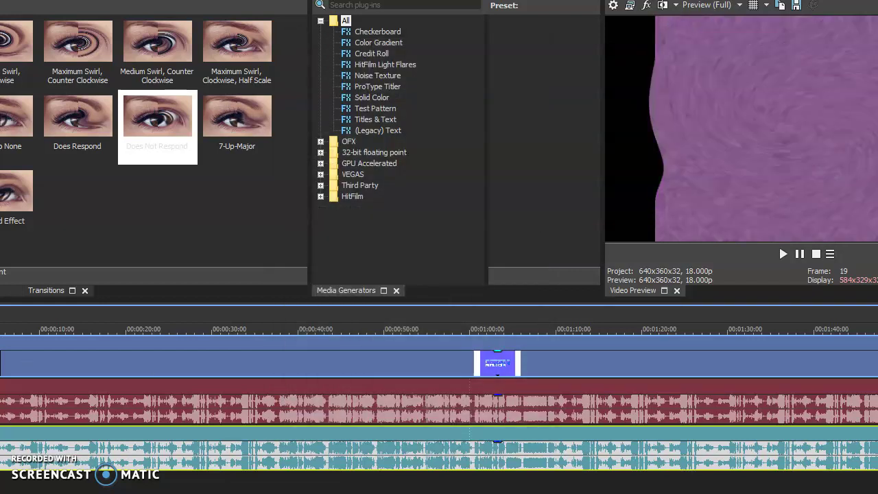
click(24, 368)
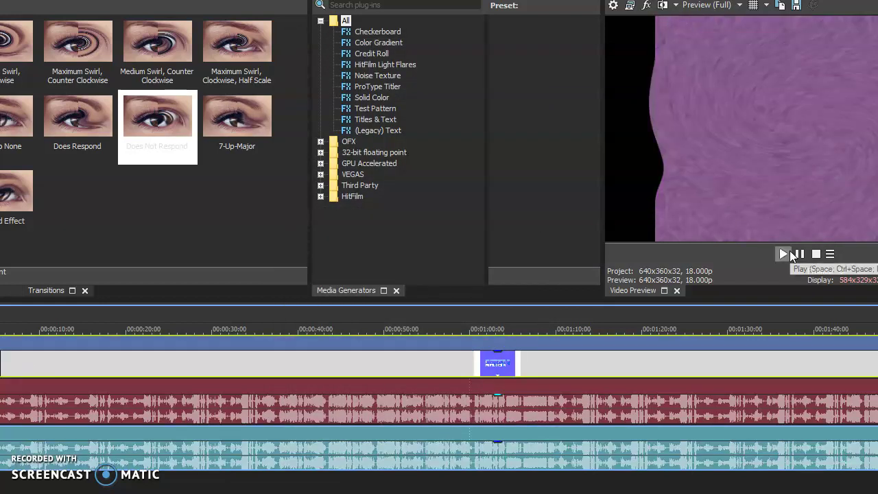
click(783, 254)
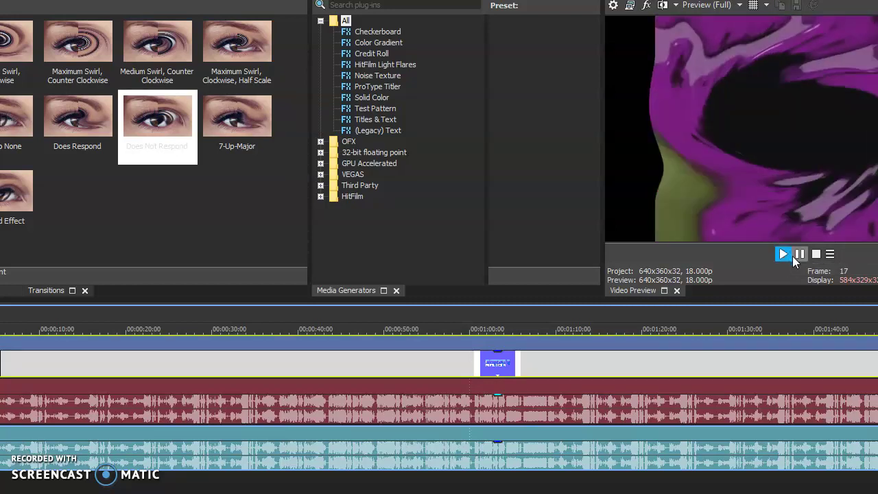
click(815, 255)
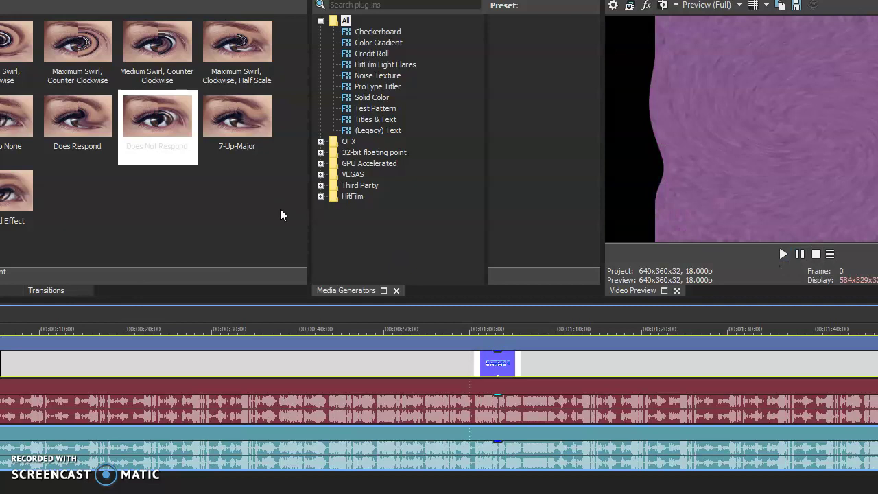
click(782, 254)
click(799, 255)
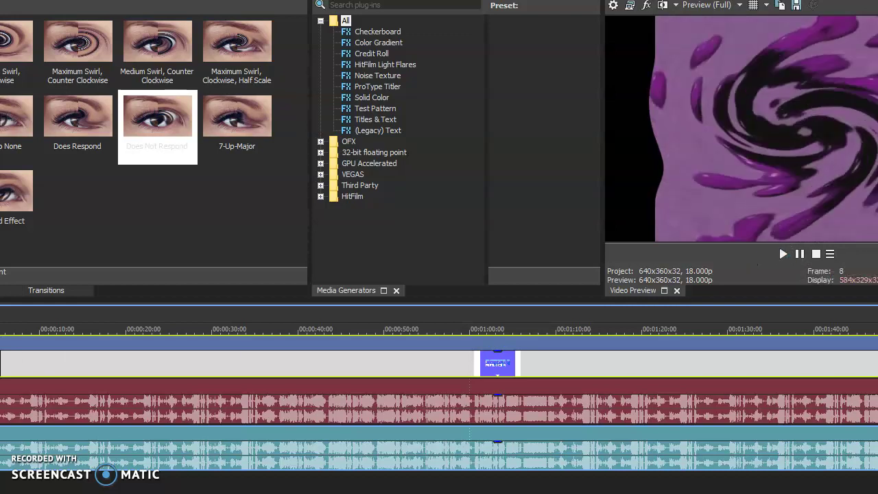
key(Escape)
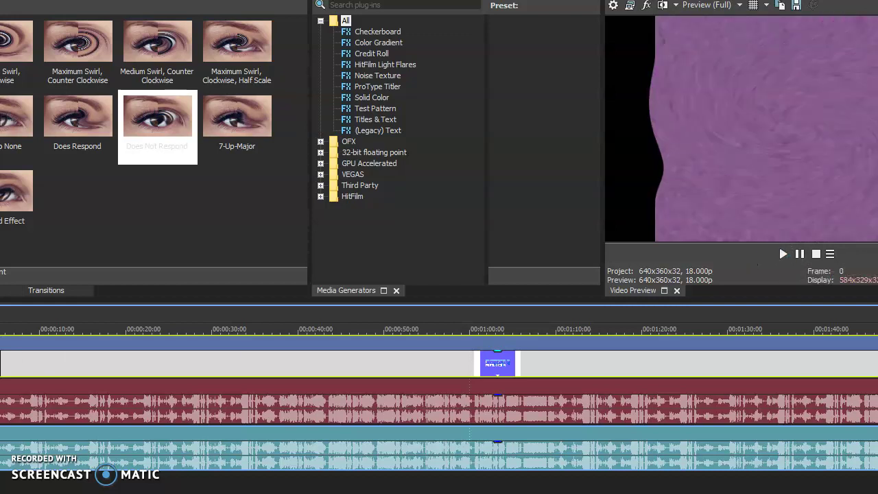
click(786, 255)
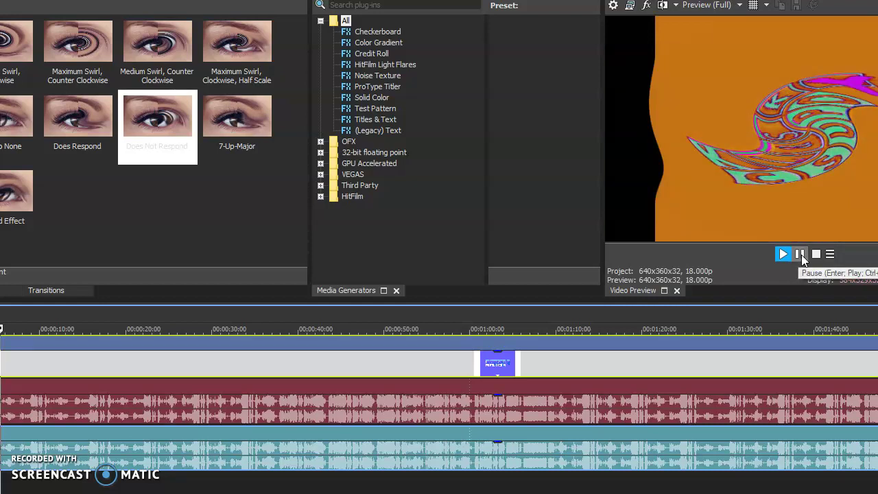
click(799, 255)
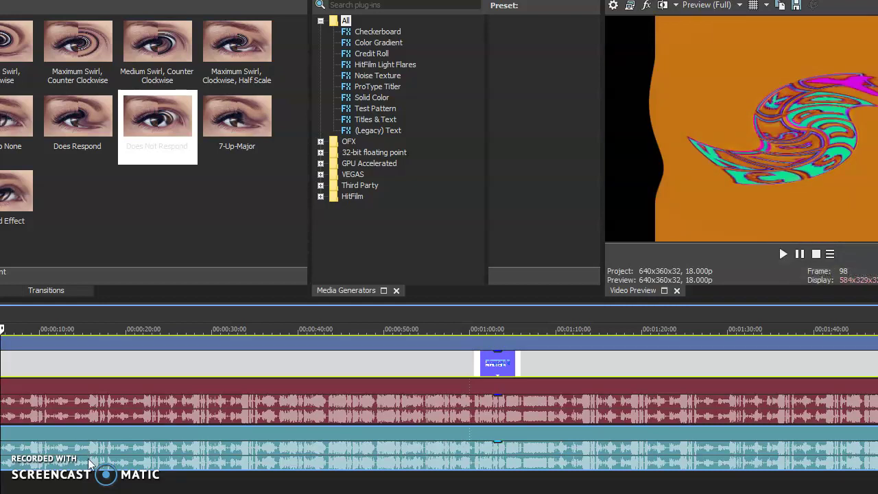